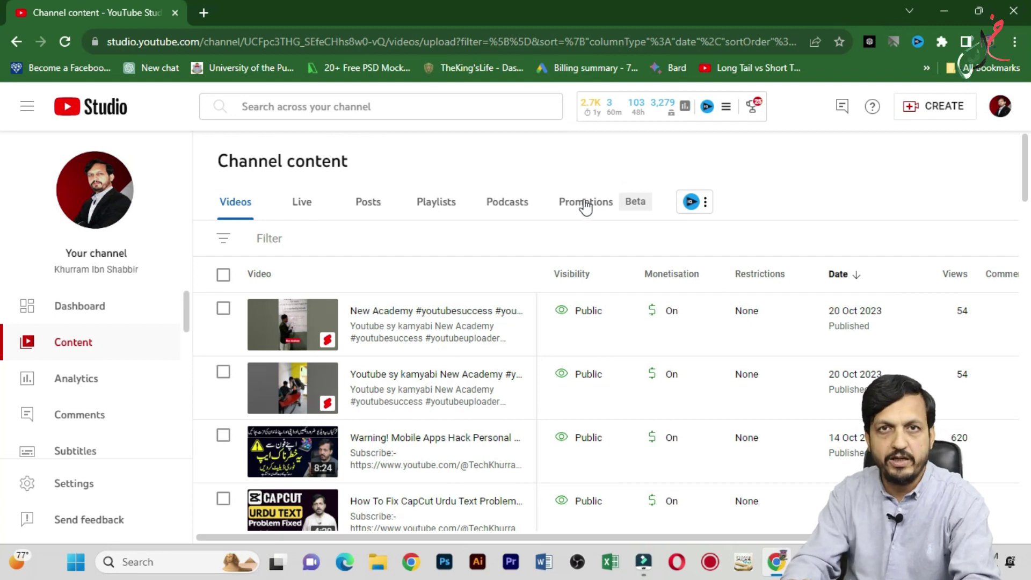
Open the channel's Promotions section and start a new video promotion
click(586, 207)
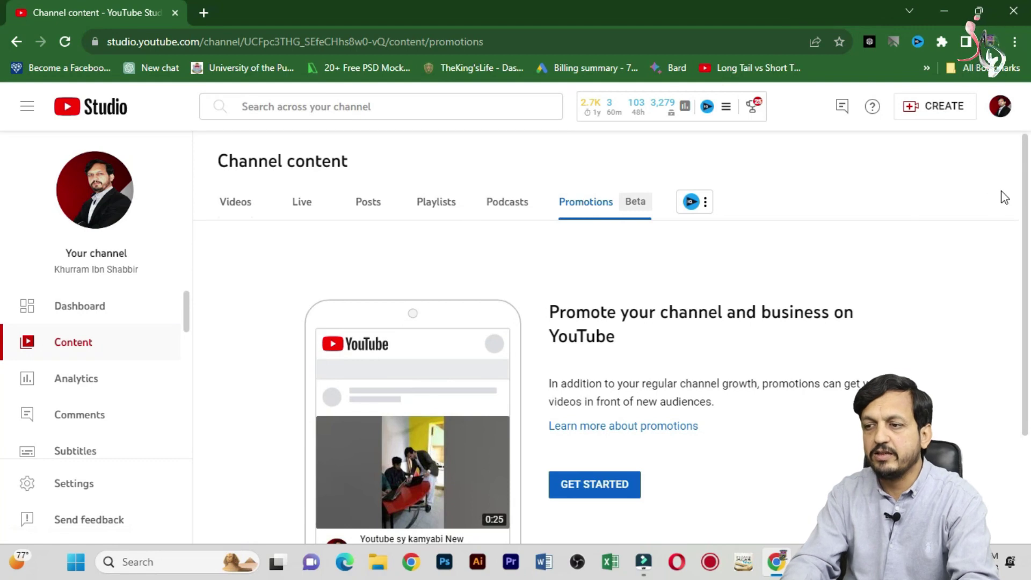
scroll(607, 322, down, 2)
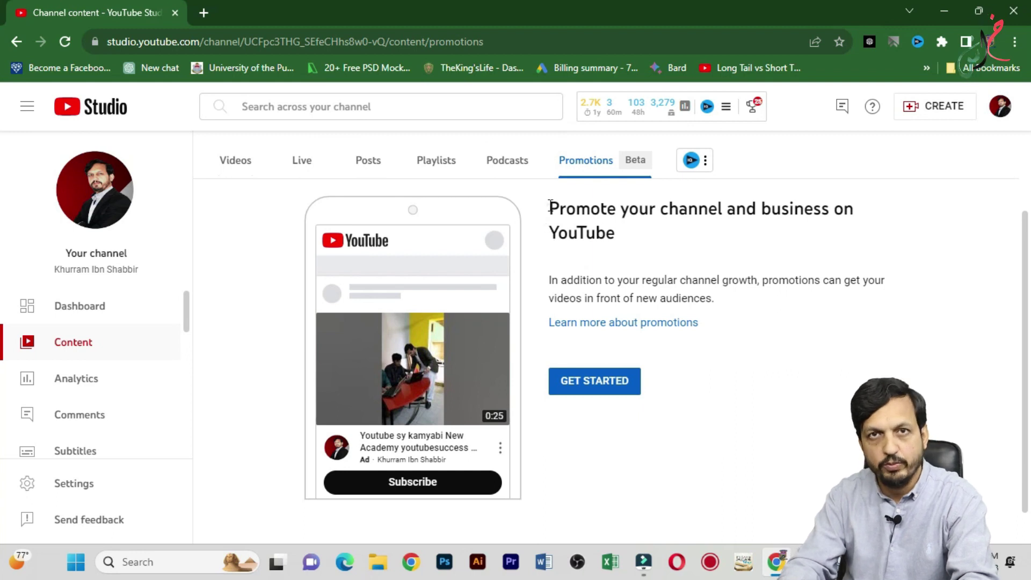
drag(550, 203, 616, 239)
click(616, 239)
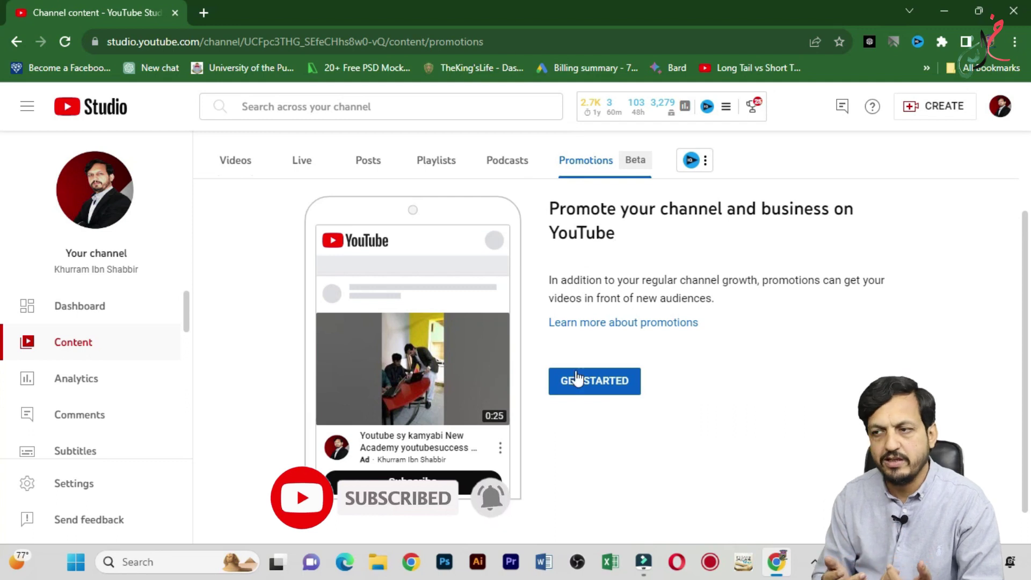
click(590, 382)
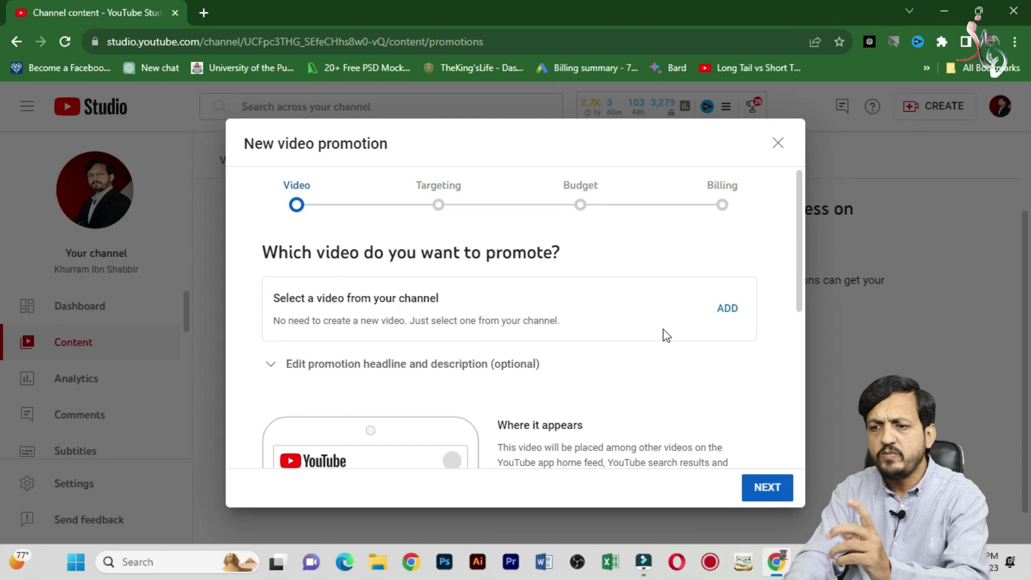
Choose the video "Warning! Mobile Apps Hack Personal Data | Safety Tips" for the promotion and continue to targeting
scroll(792, 231, down, 1)
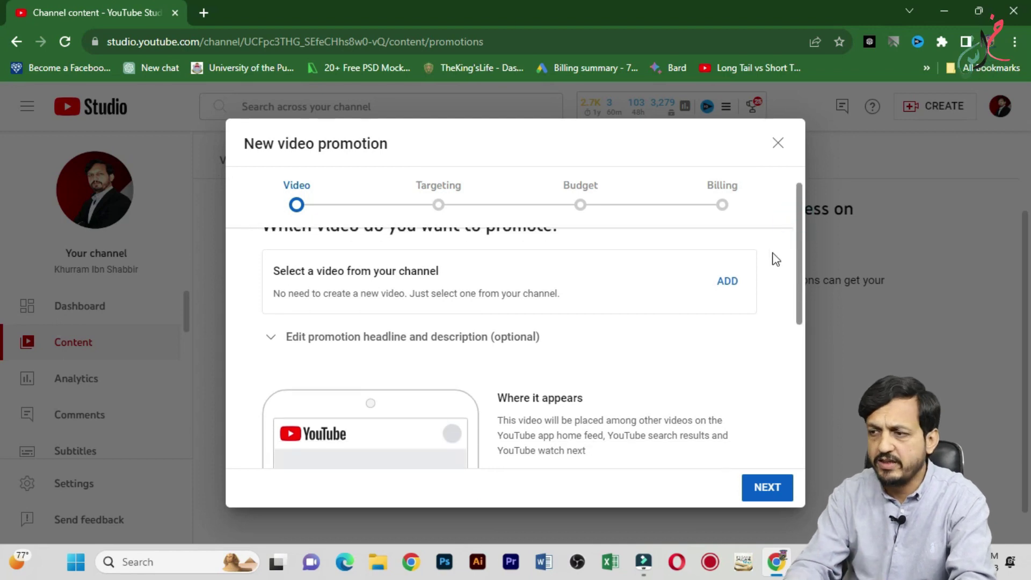
click(734, 285)
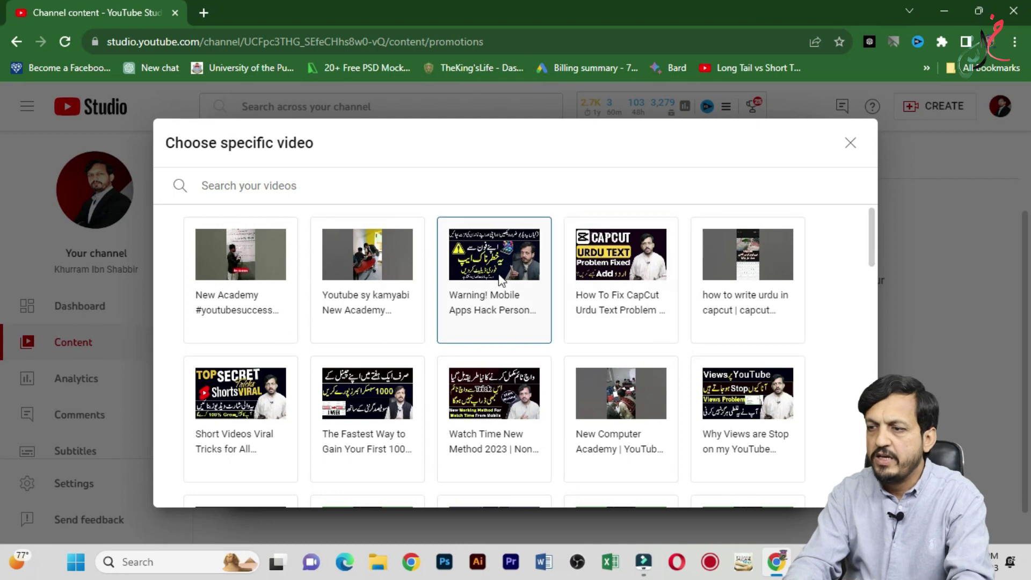
click(482, 263)
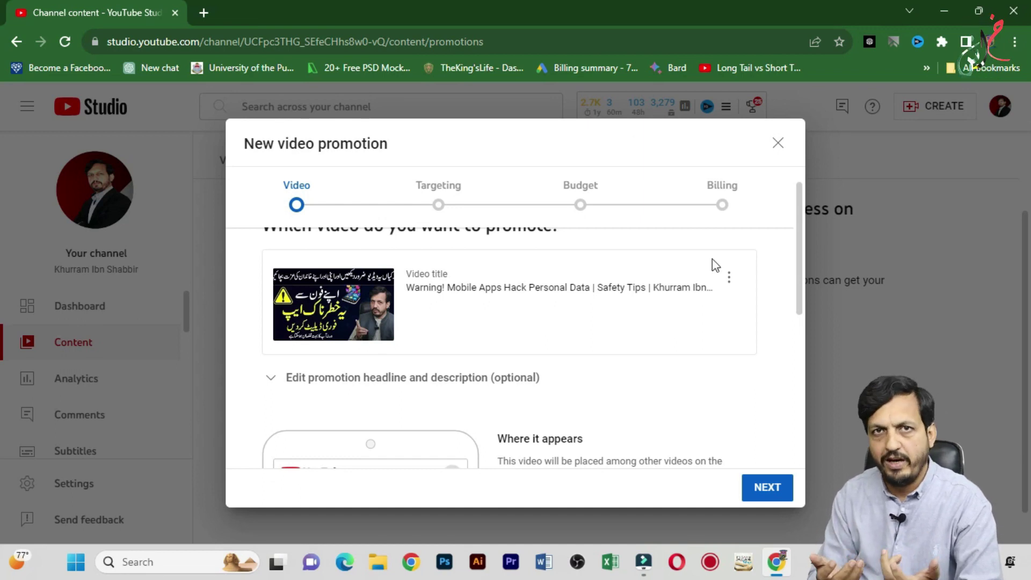
drag(802, 223, 800, 361)
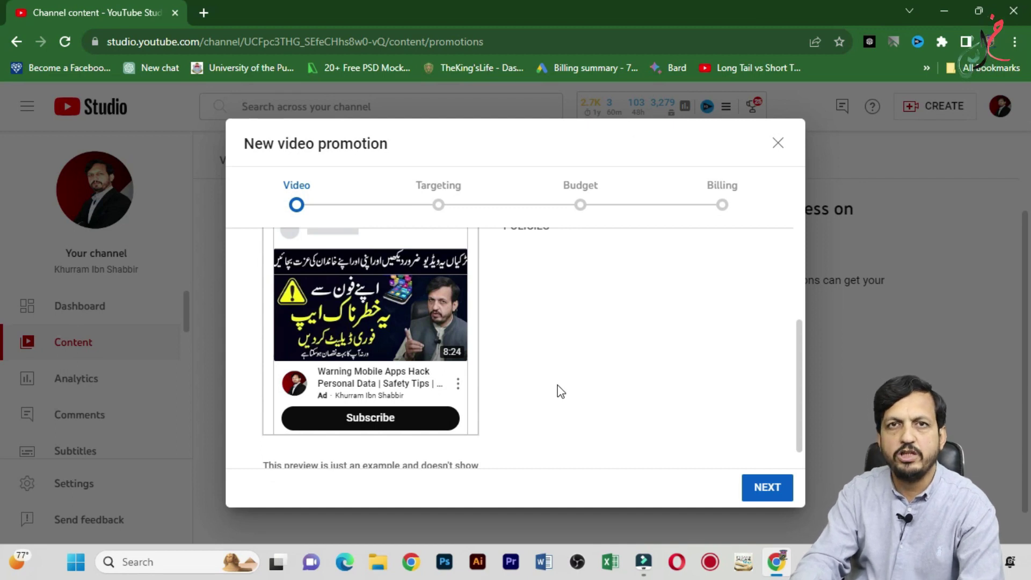
click(768, 490)
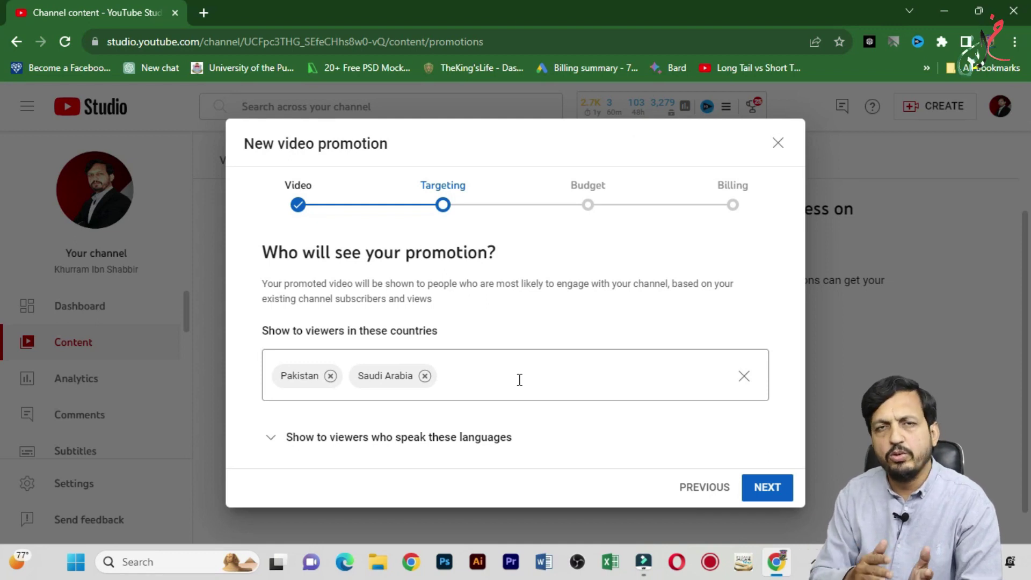
click(769, 489)
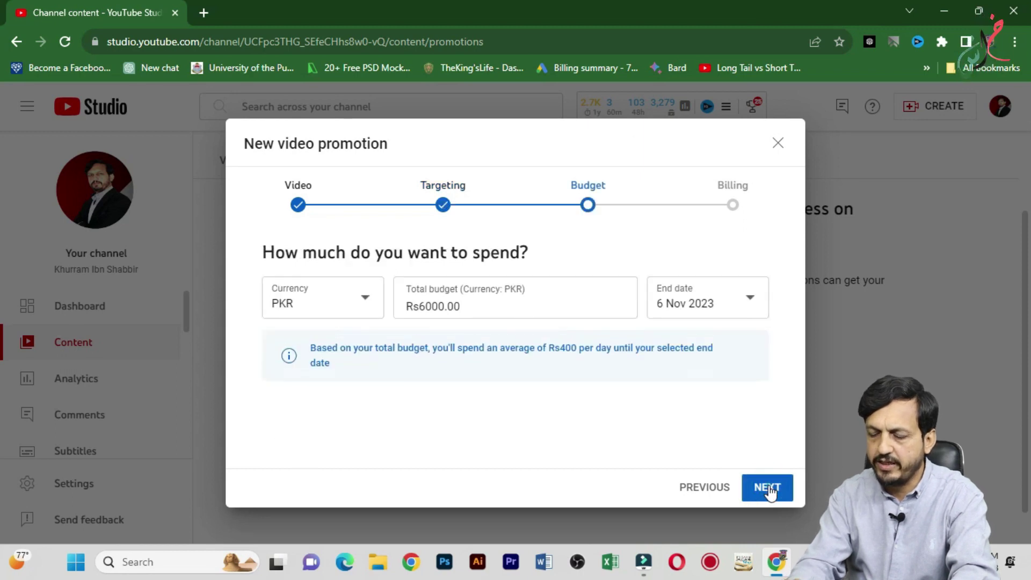
click(693, 490)
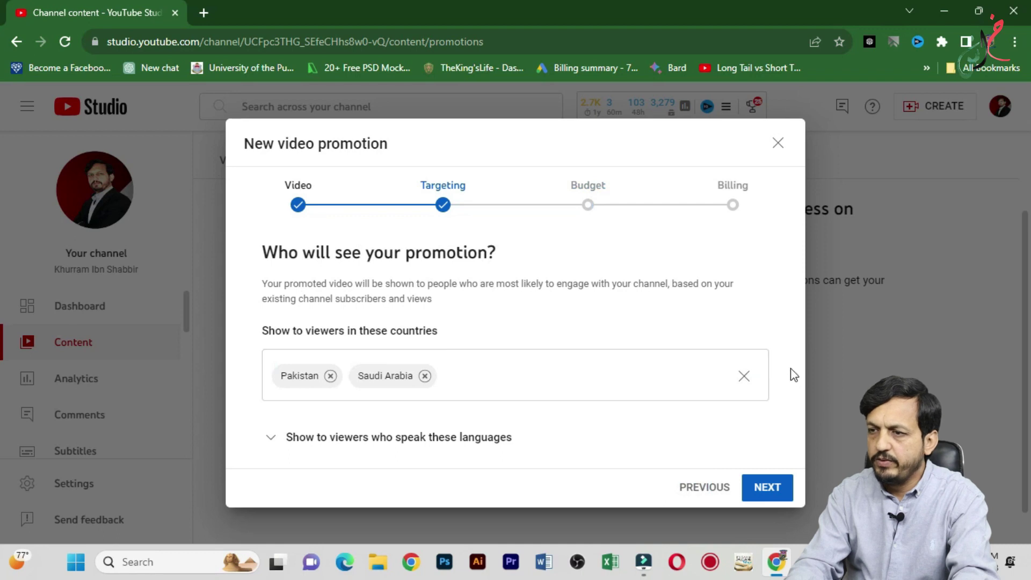
click(763, 310)
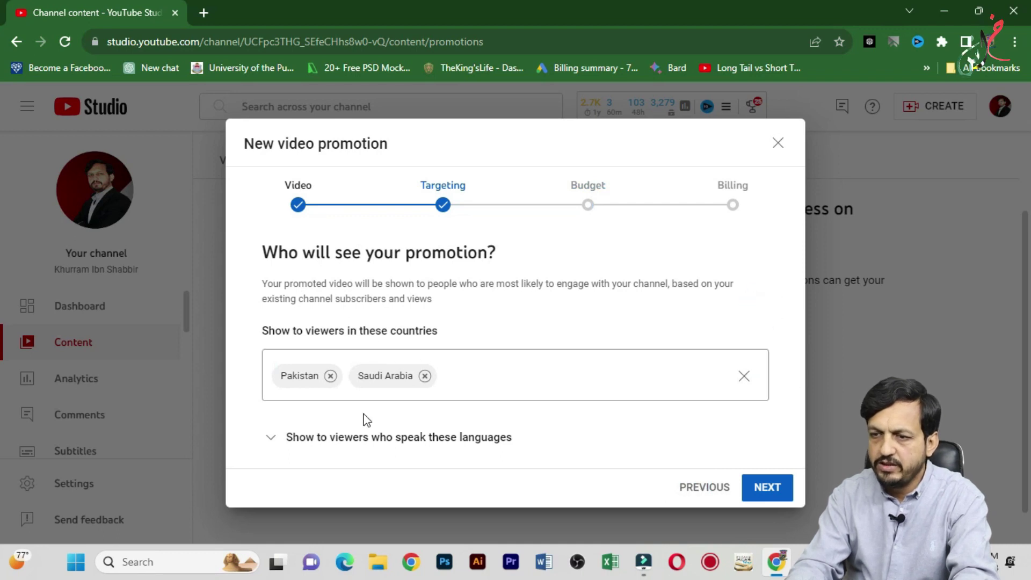
Limit the promotion's audience to viewers who speak Urdu and Hindi
click(455, 439)
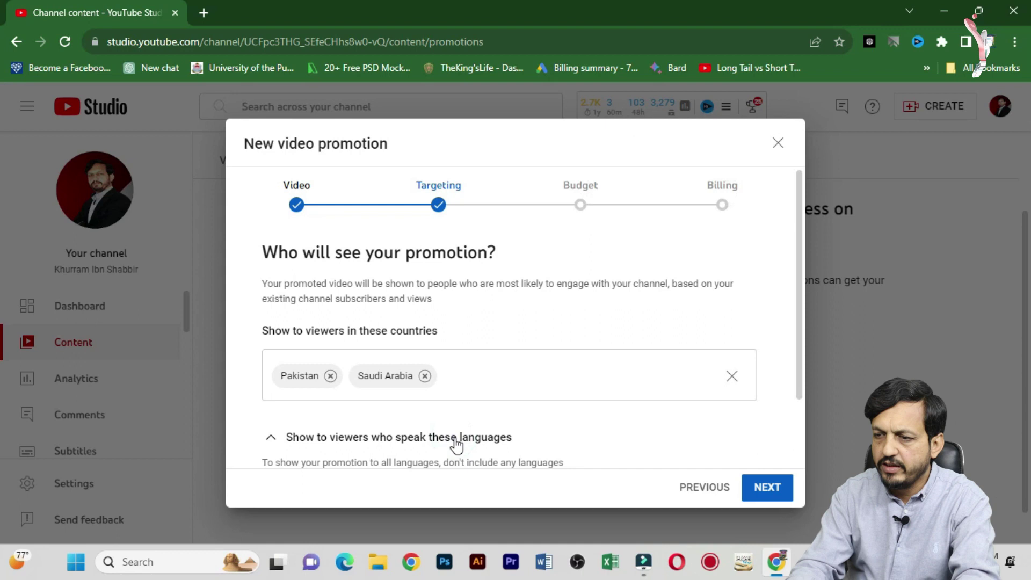
drag(798, 311, 806, 440)
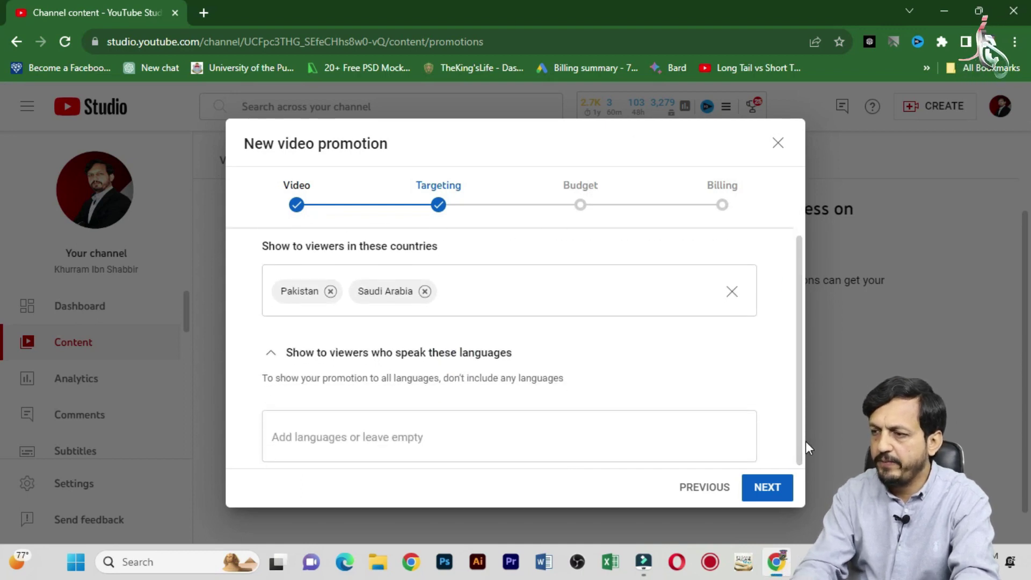
click(386, 432)
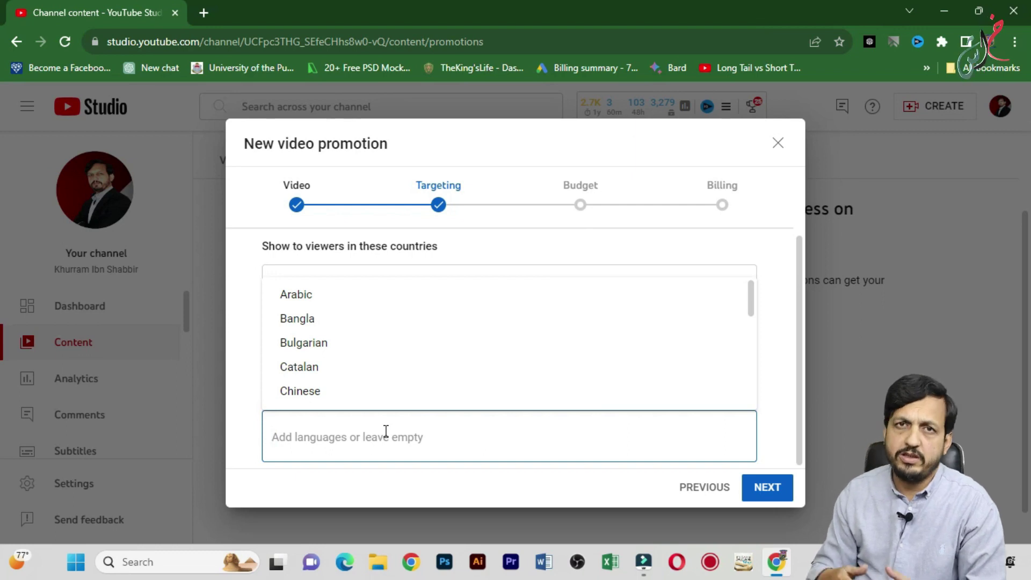
text(Urdu)
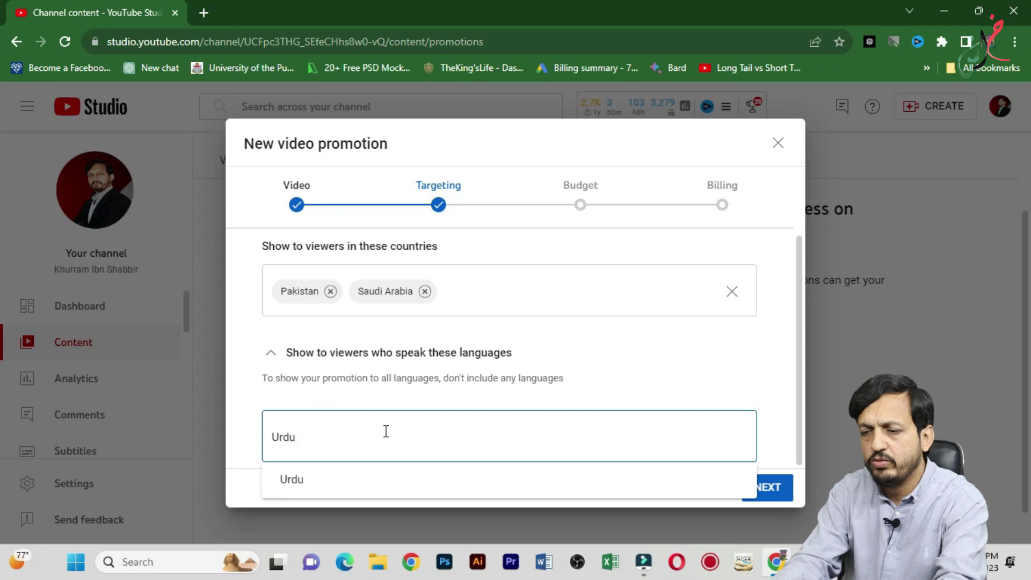
click(291, 495)
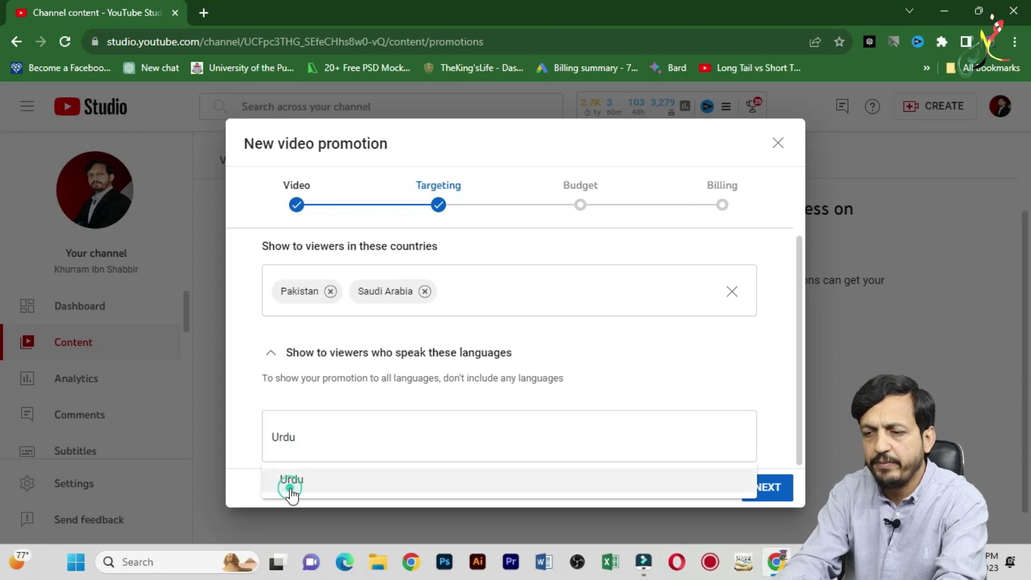
click(384, 438)
text(hind)
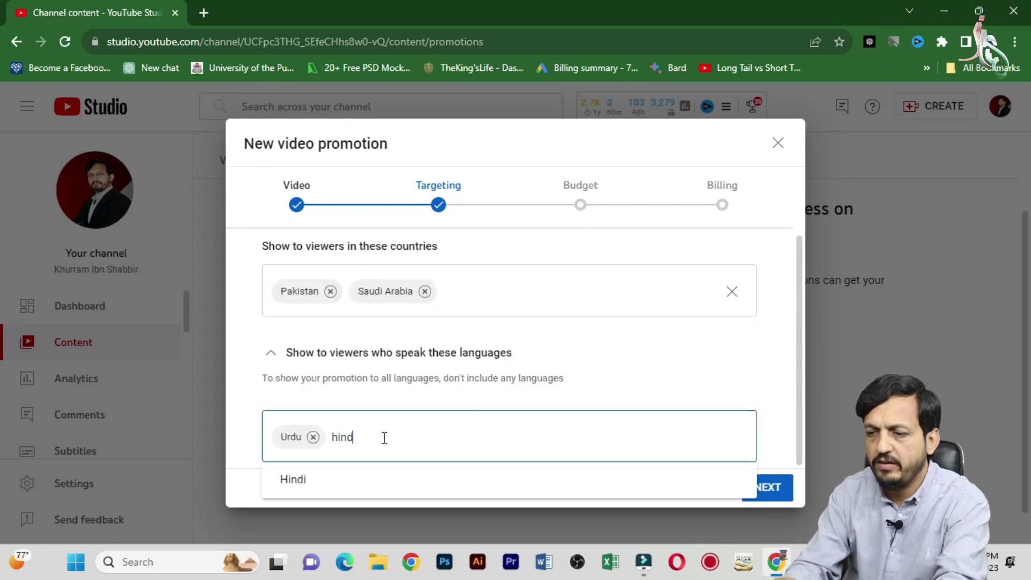
click(301, 478)
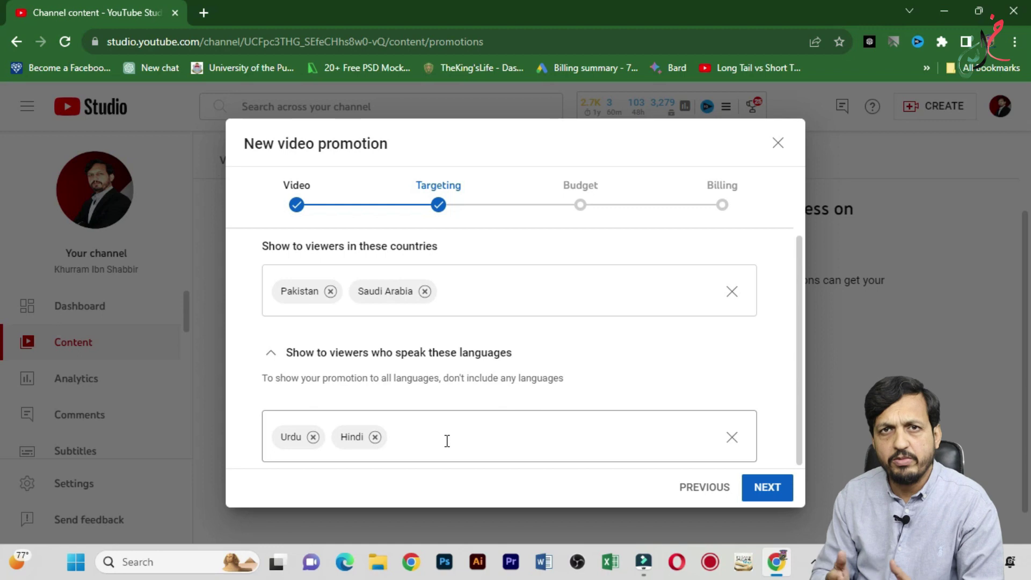
Continue to the budget stage and set the total budget to Rs3000.00
click(762, 490)
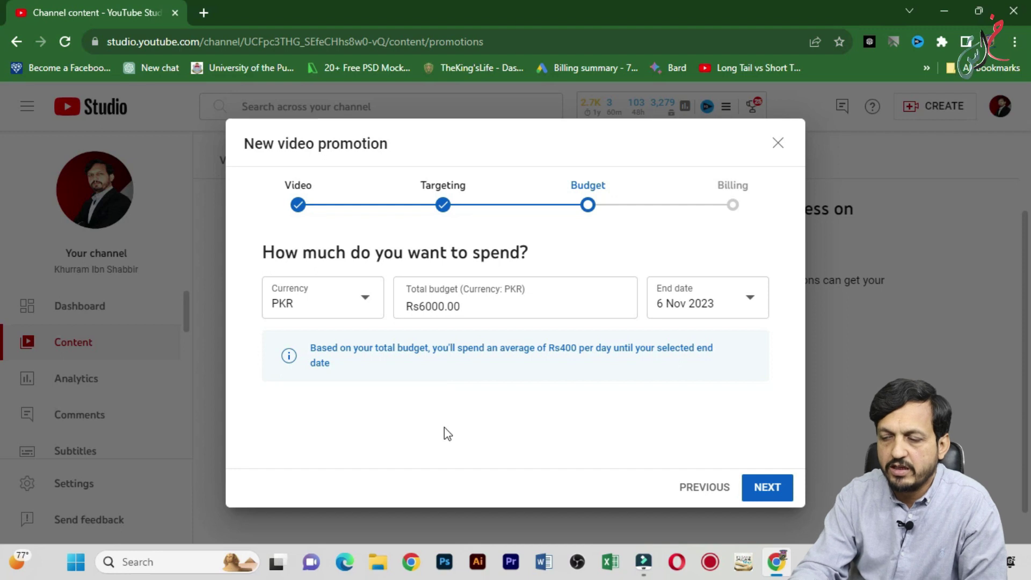
click(424, 307)
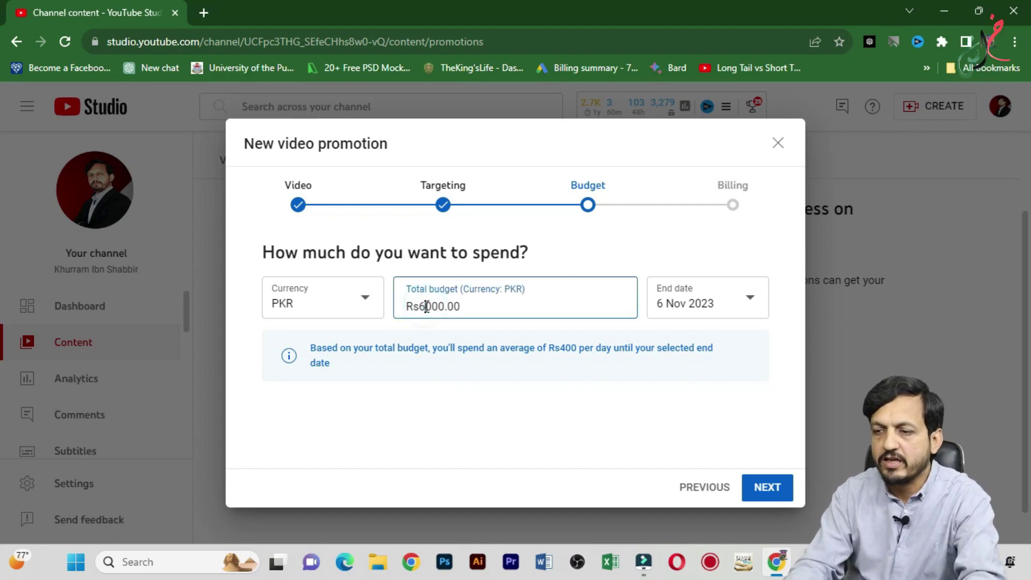
text(3)
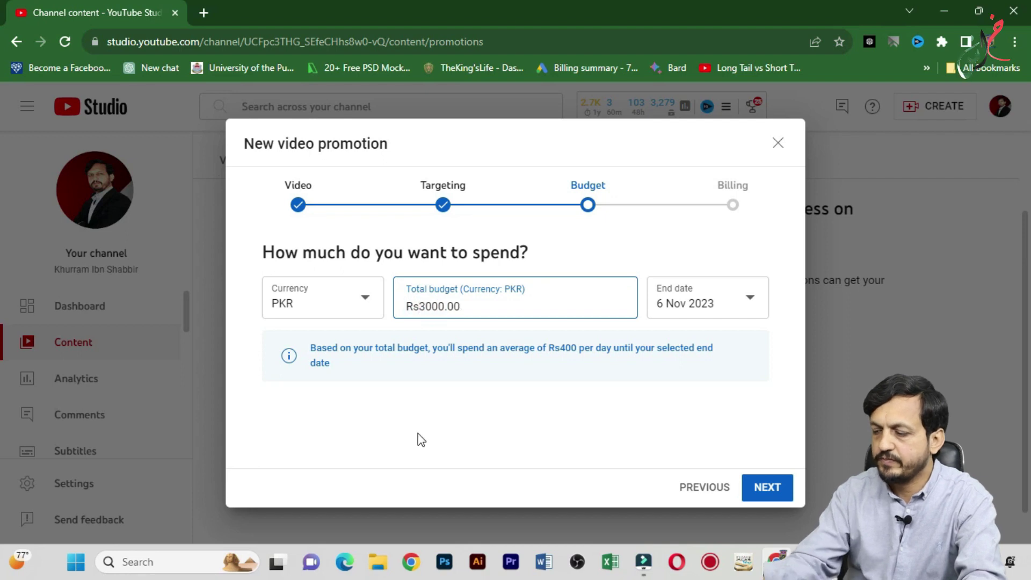
Set the promotion's end date to 1 Nov 2023
click(693, 317)
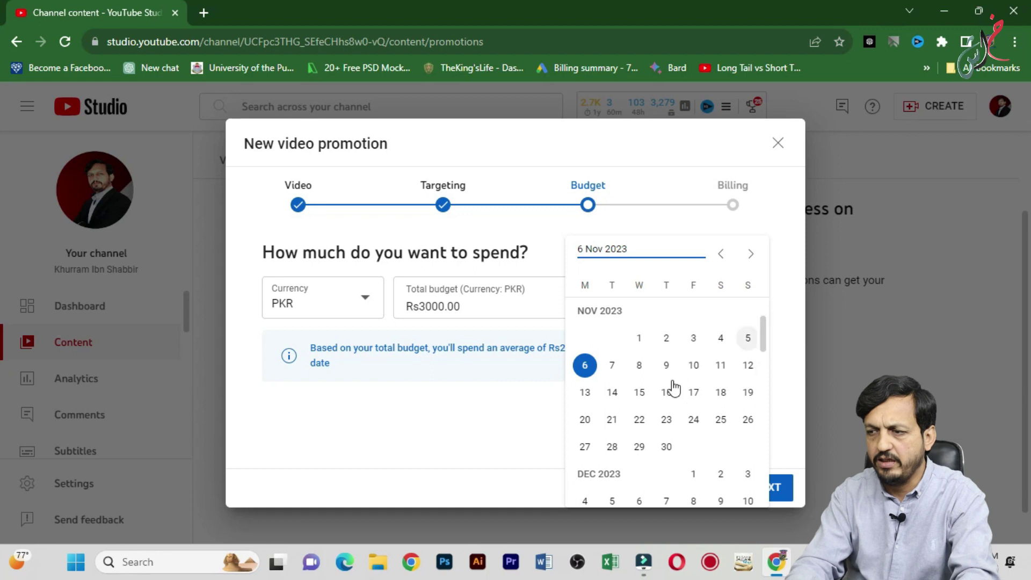
click(516, 418)
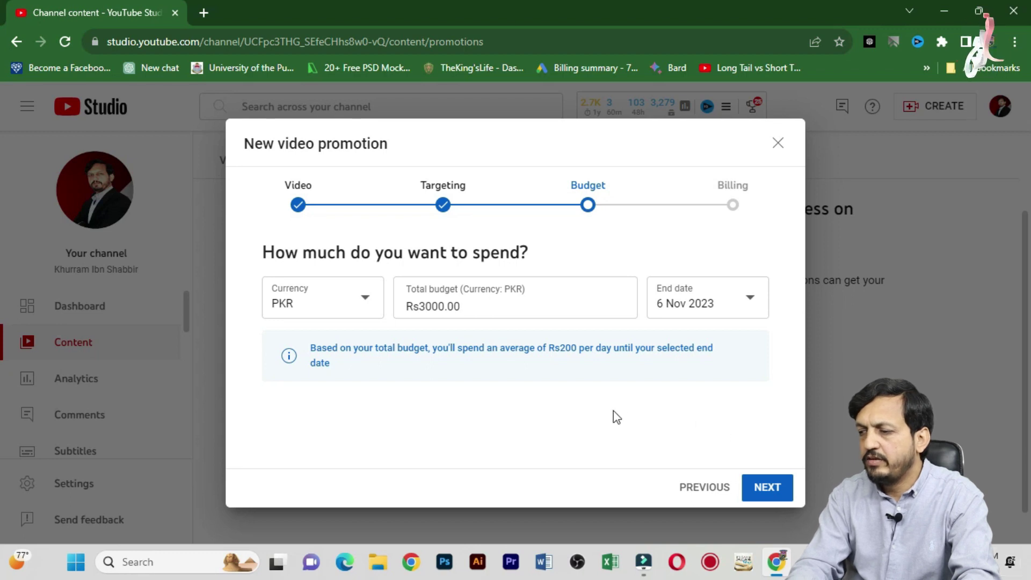
click(750, 300)
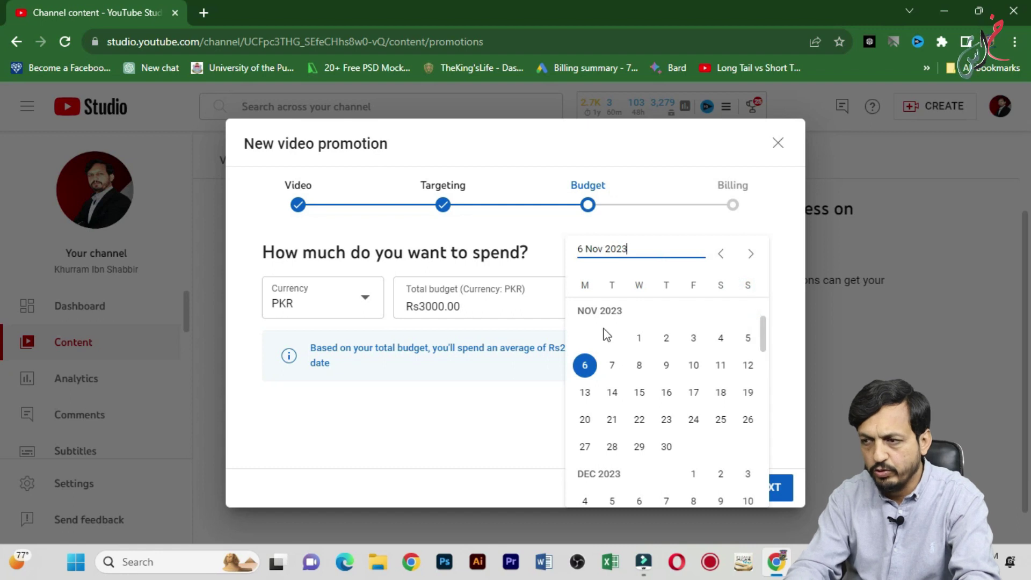
click(639, 338)
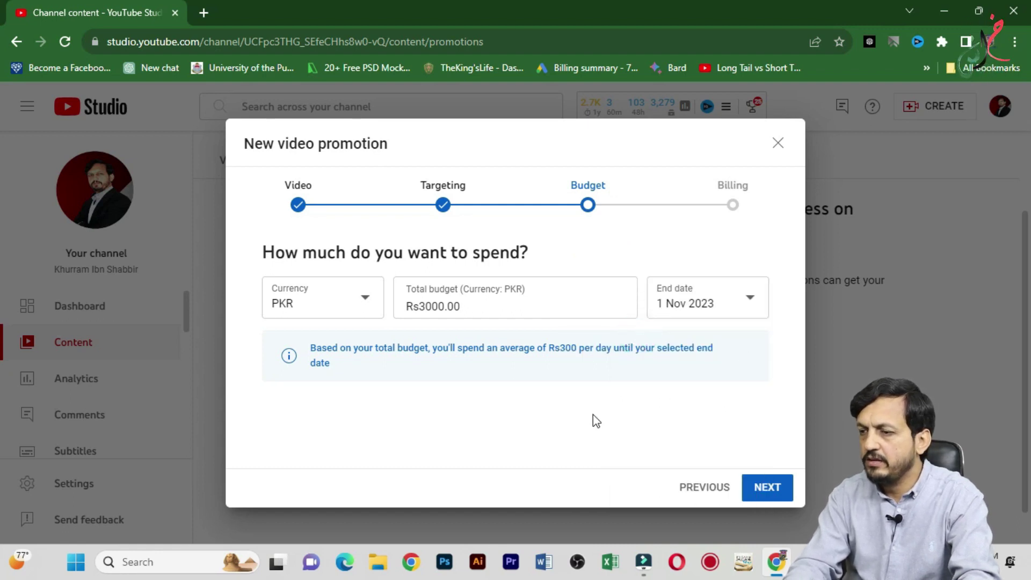
Set the promotion's end date to 30 Oct 2023 and continue to billing
click(756, 297)
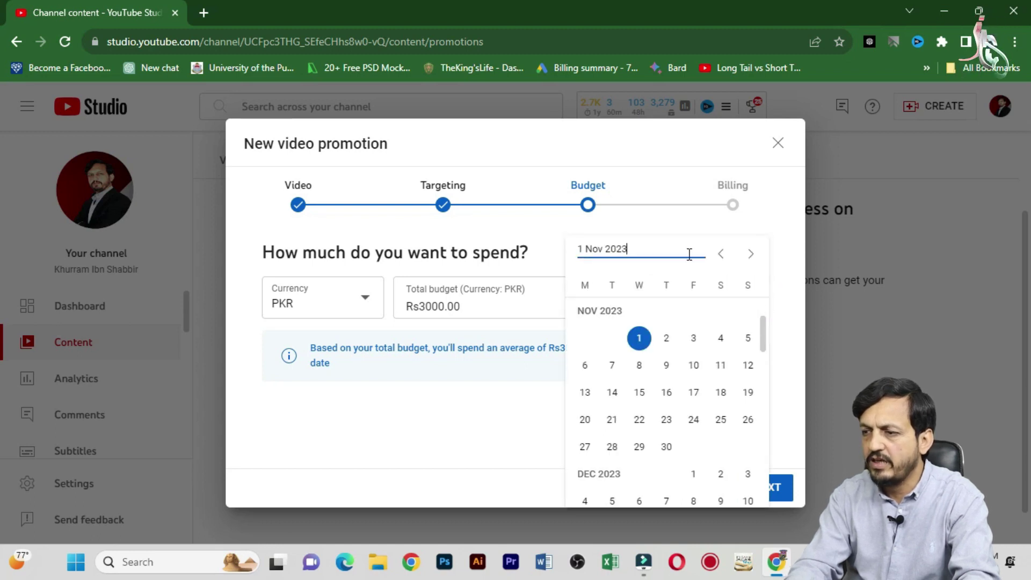
click(721, 255)
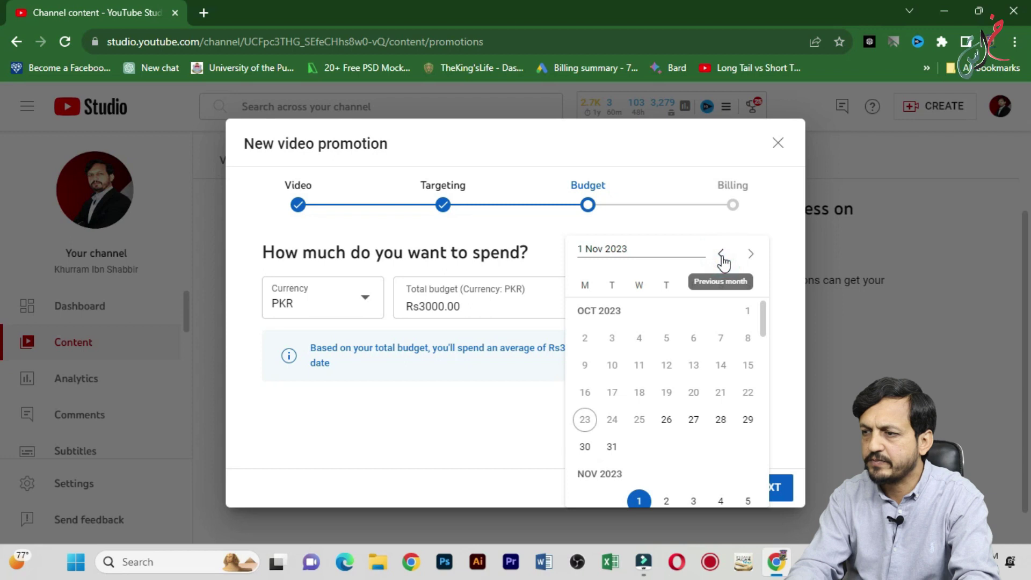
mouse_move(762, 317)
mouse_down()
mouse_move(767, 337)
mouse_move(764, 323)
mouse_up()
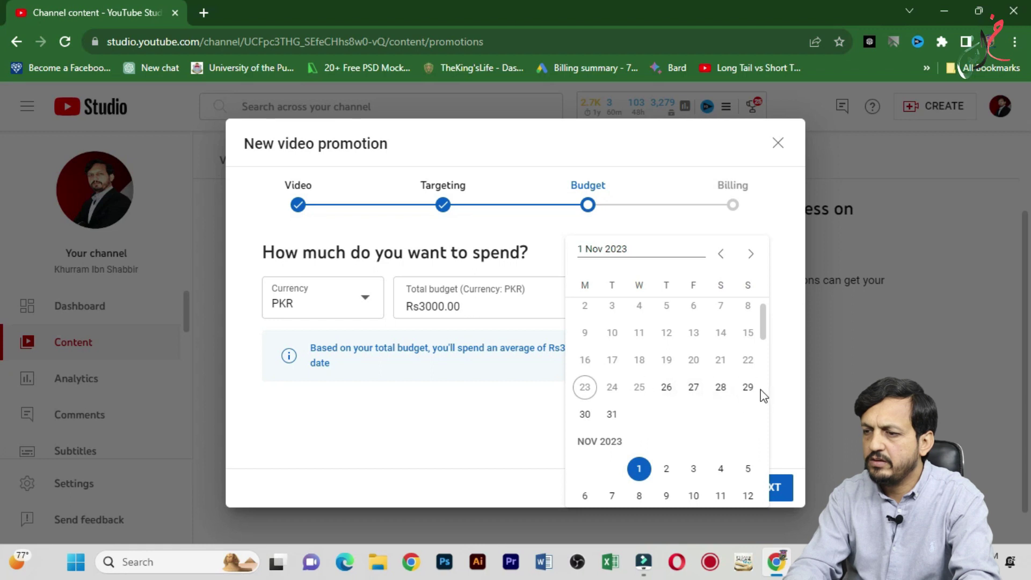
click(584, 418)
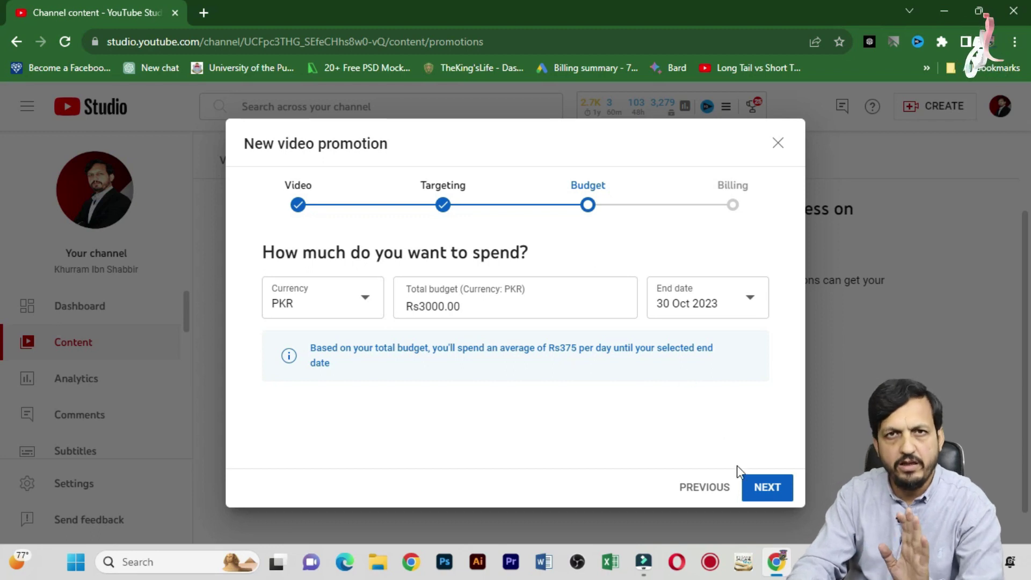
click(767, 491)
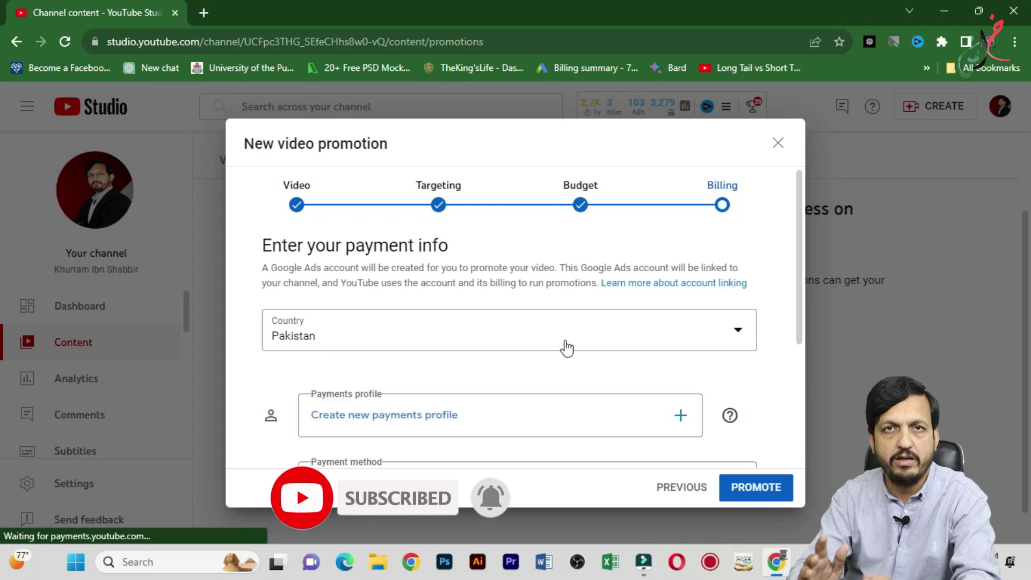
Review the billing stage's payments profile, payment method and automatic charge terms
drag(802, 277, 814, 329)
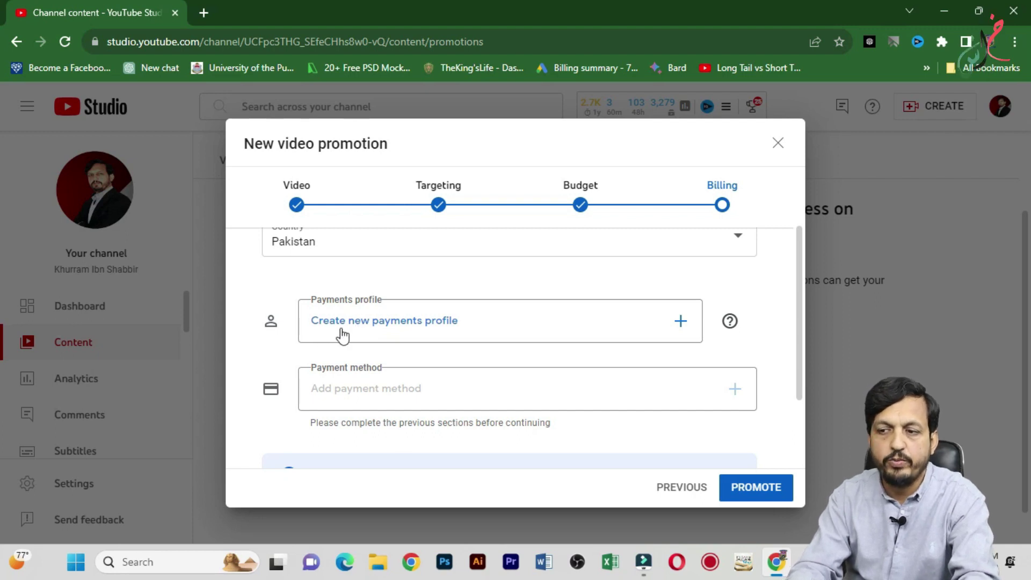
click(410, 395)
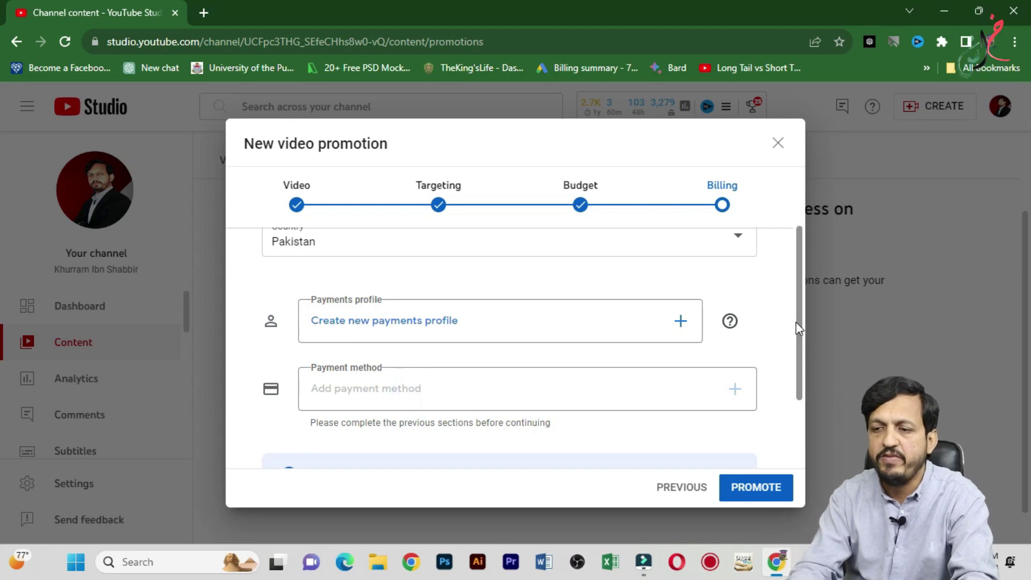
drag(802, 320, 814, 374)
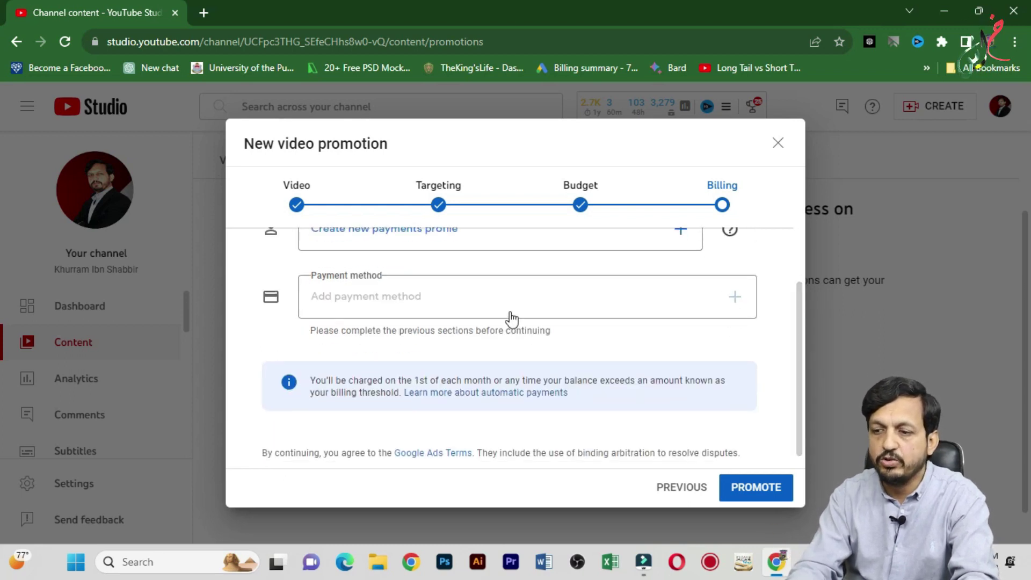
drag(800, 333, 668, 295)
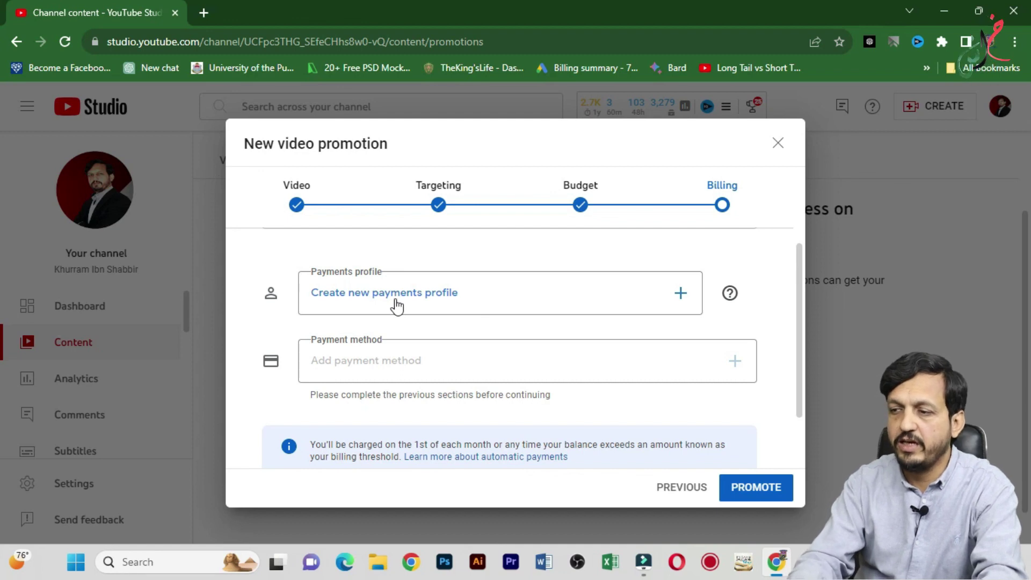
Create a new Individual payments profile with the account holder's legal name and address
click(680, 293)
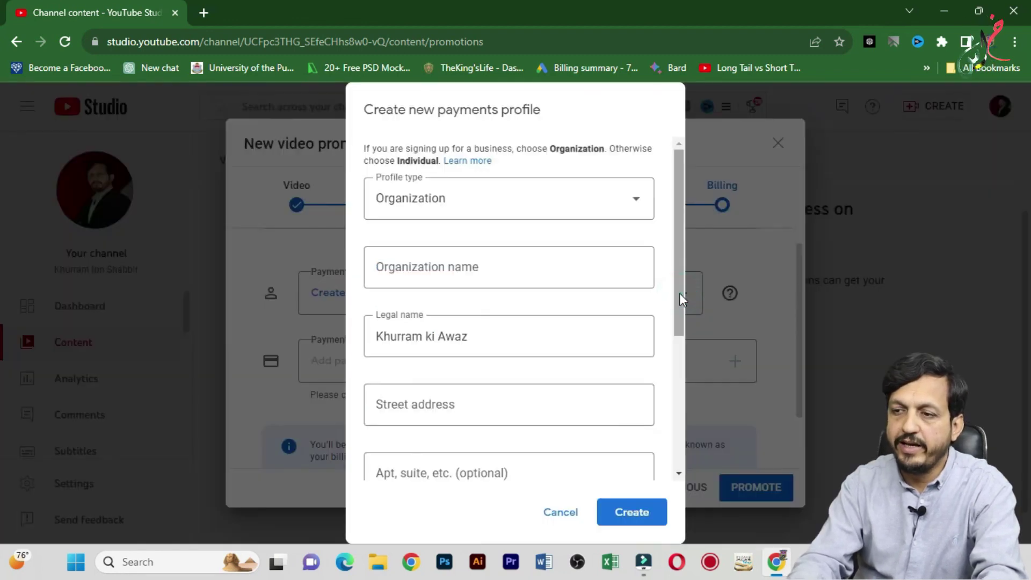
click(505, 263)
drag(682, 209, 684, 358)
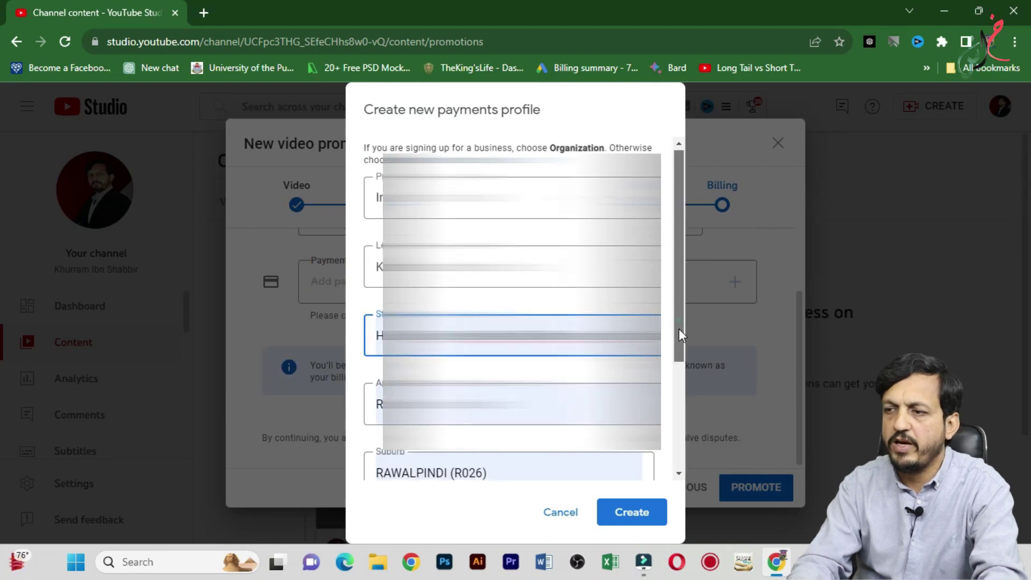
drag(679, 335, 689, 441)
click(633, 515)
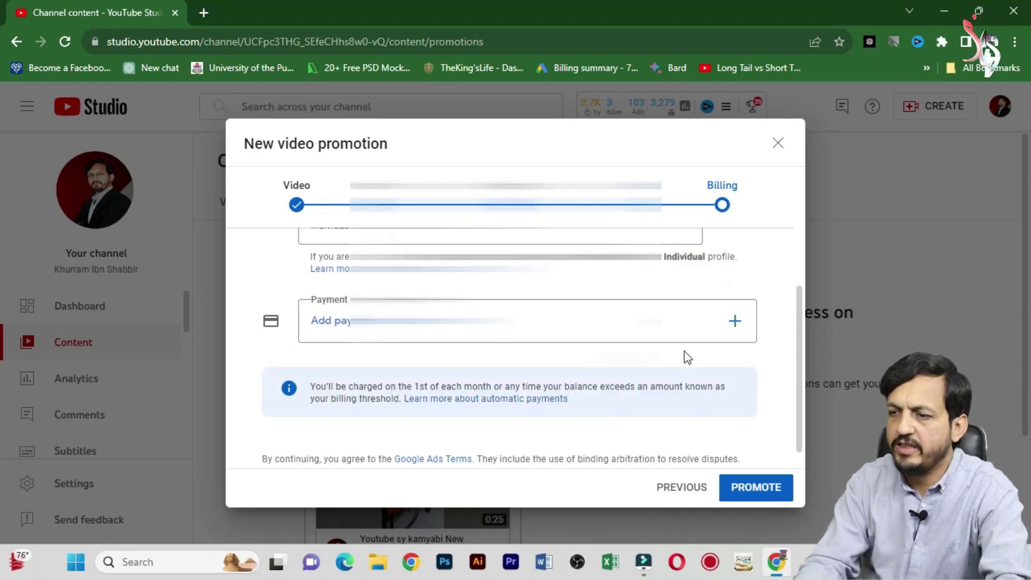
Start adding a credit or debit card as payment method and go through the card number, expiry date and security code fields
scroll(801, 346, up, 2)
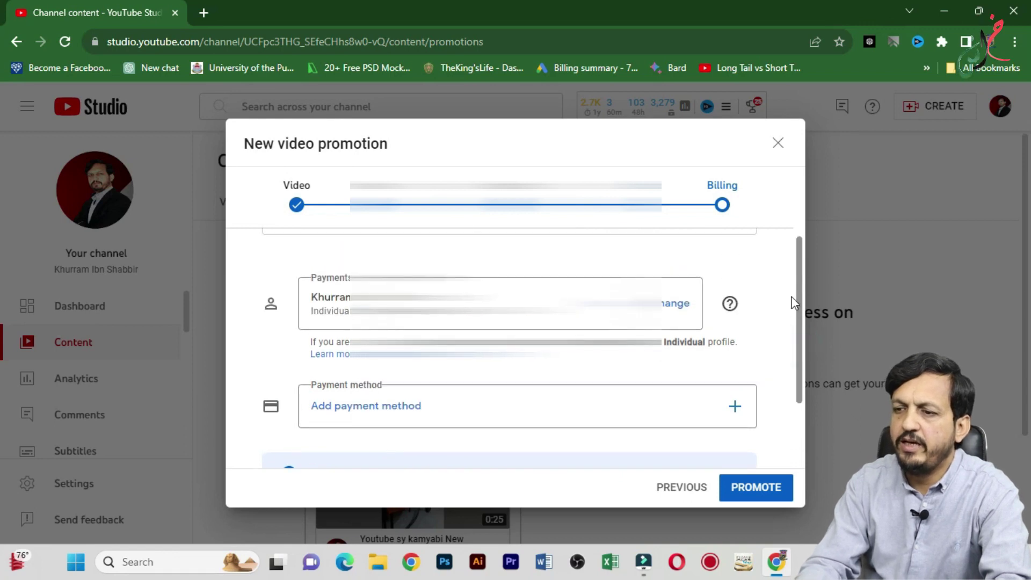
scroll(794, 317, down, 2)
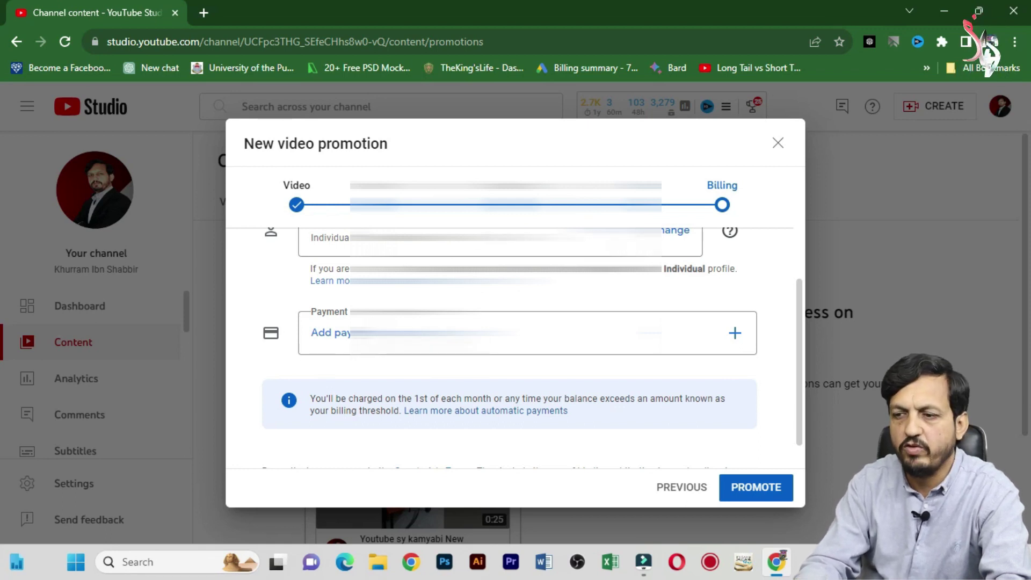
click(356, 339)
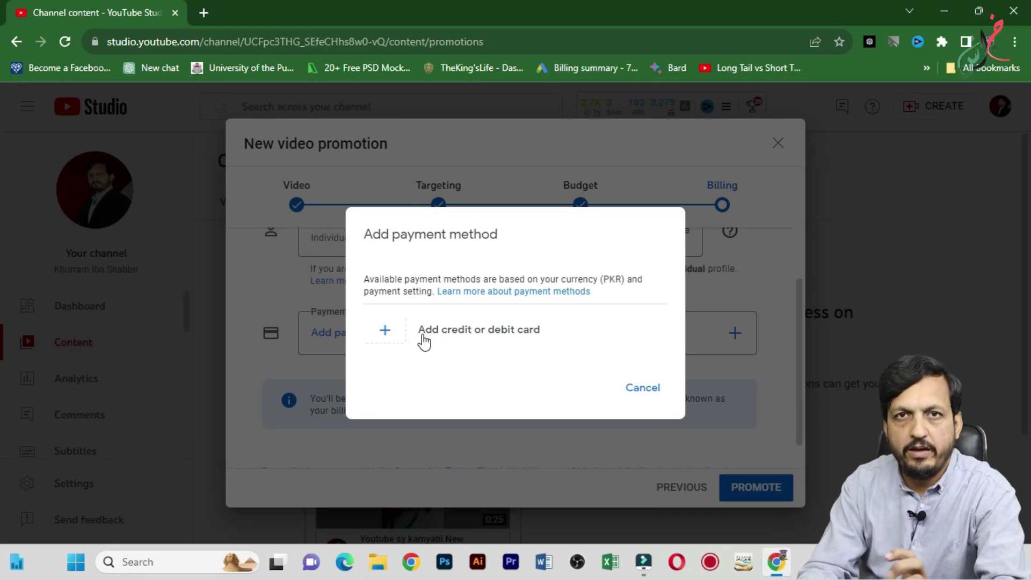
click(424, 338)
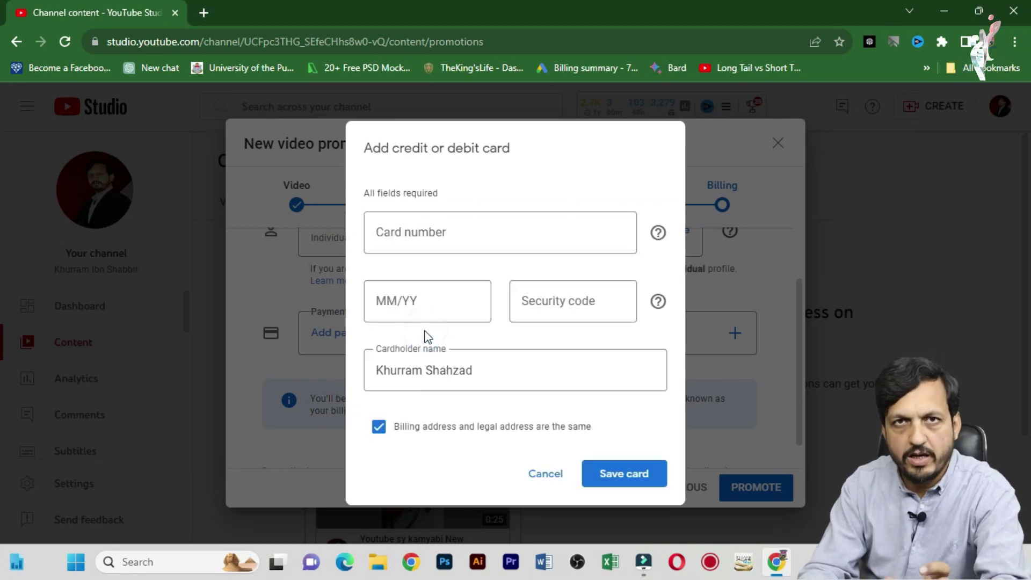
click(497, 232)
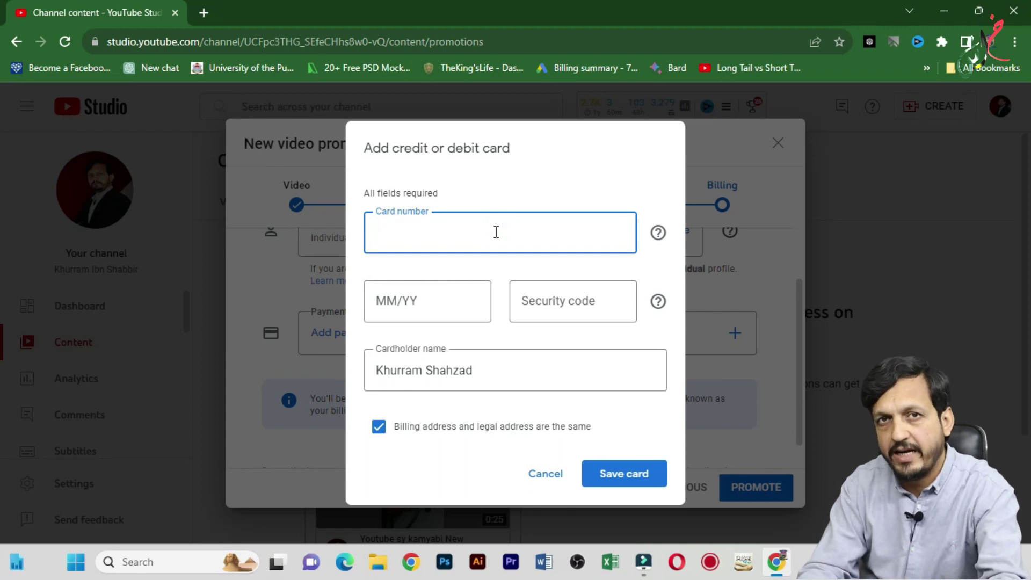
click(416, 301)
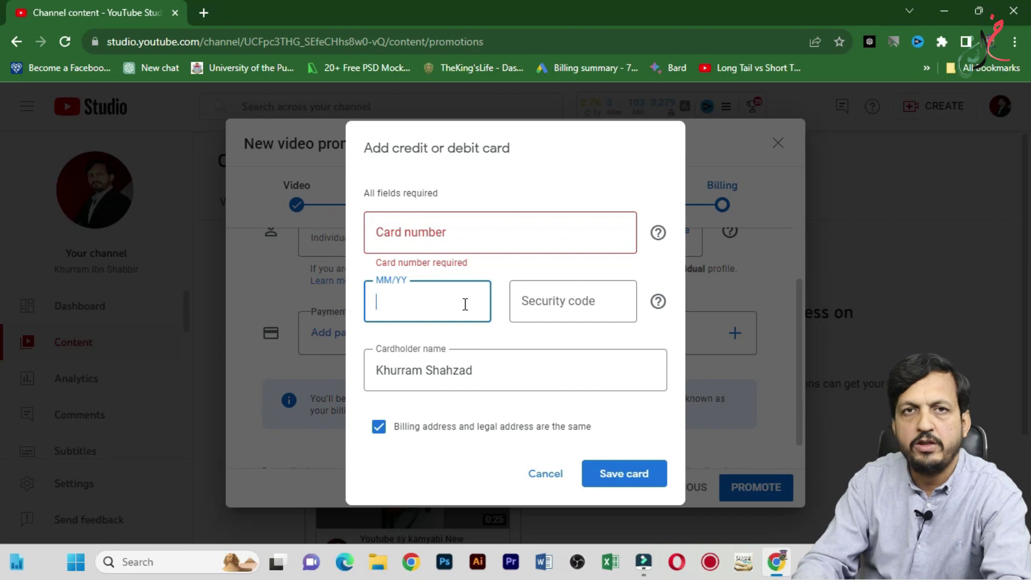
click(508, 323)
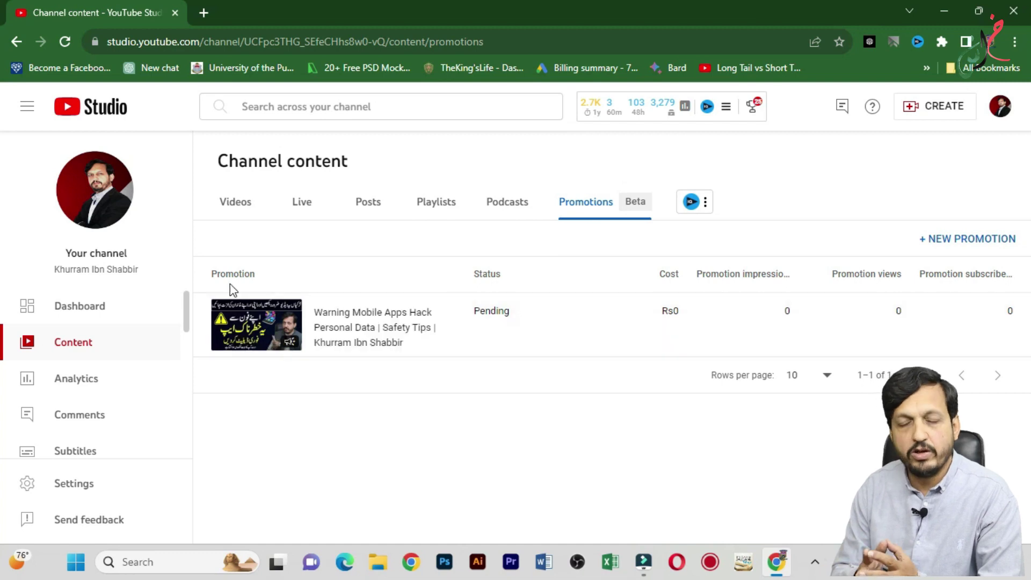
Check the current subscriber count on the channel dashboard, then return to the channel's promotions list
click(89, 310)
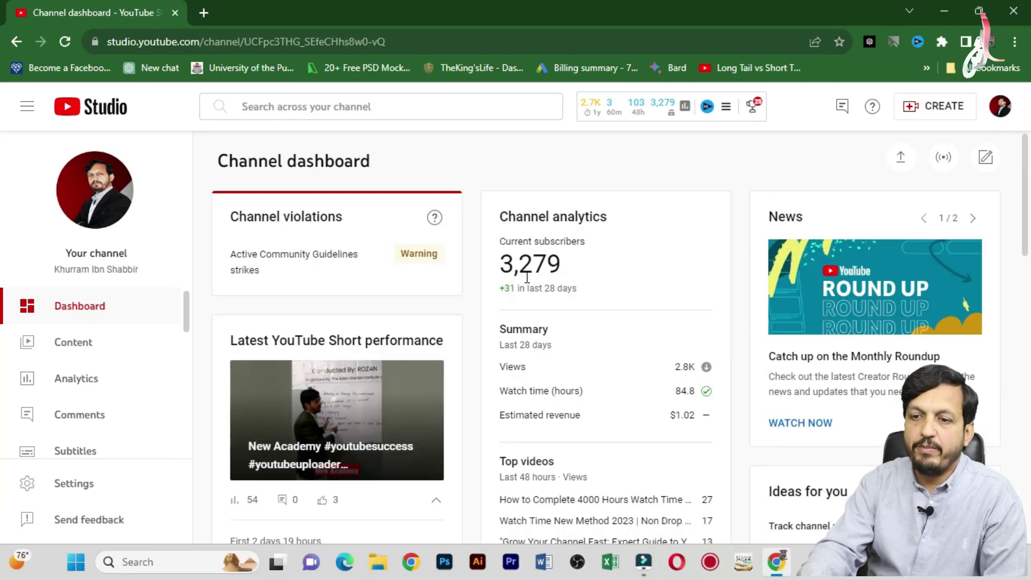
drag(567, 274, 499, 274)
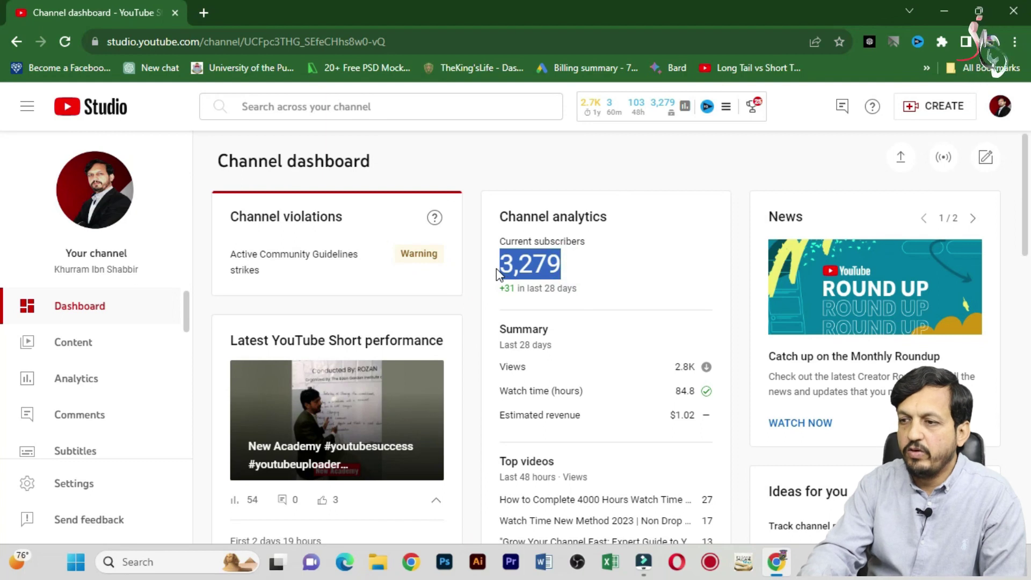
click(89, 343)
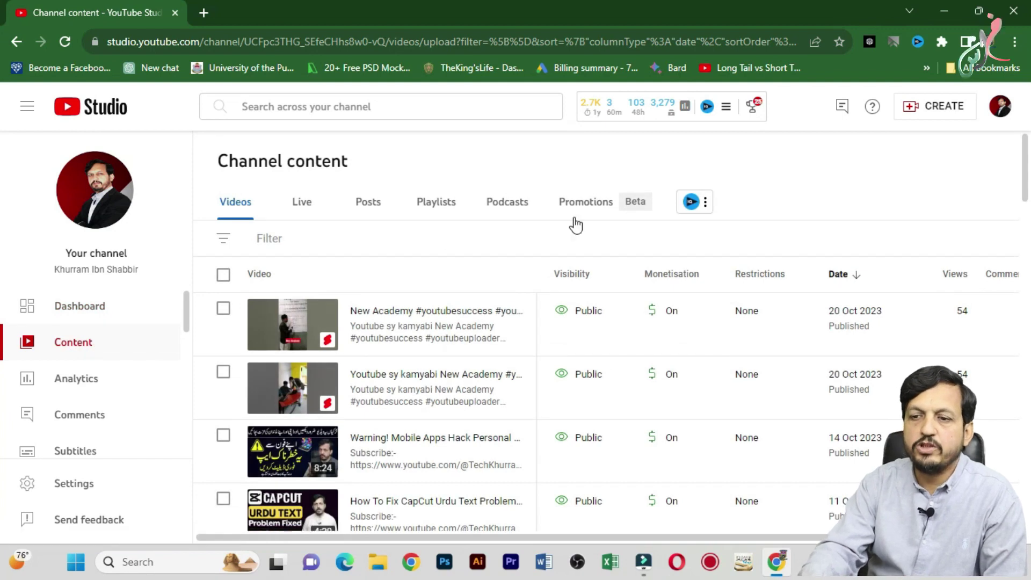
click(593, 211)
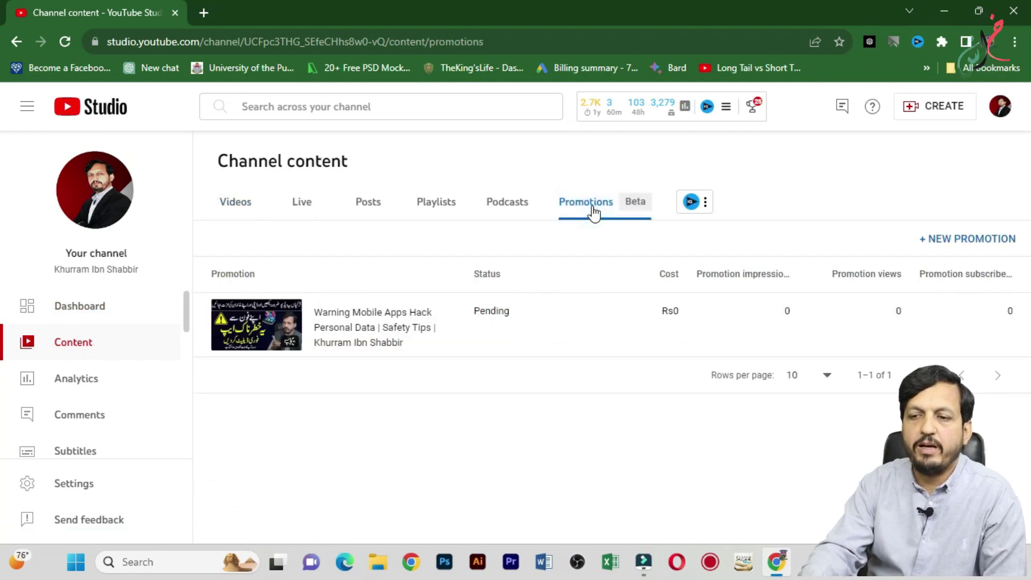